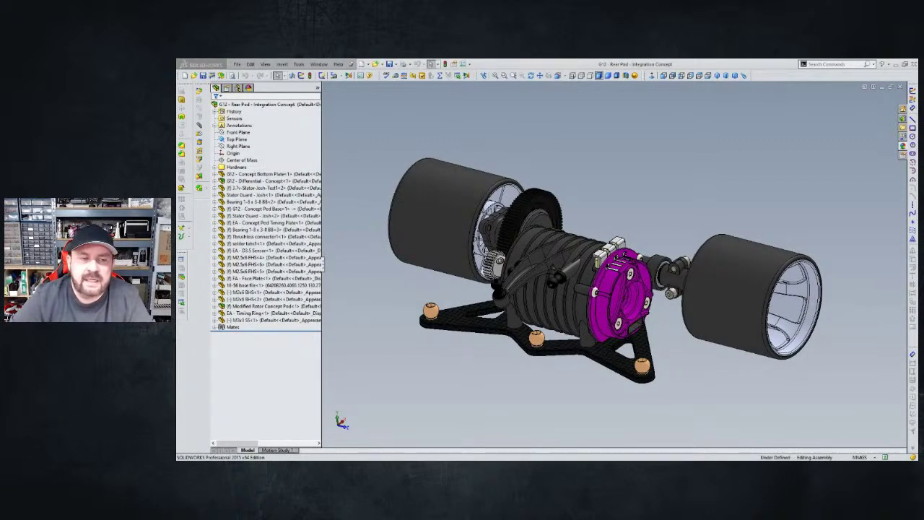
Examine the rear pod assembly from the front, above and behind, including its motor housing, gears, axle and wheels
{"action": "middle_click_drag", "start_coordinate": [578, 289], "coordinate": [650, 324]}
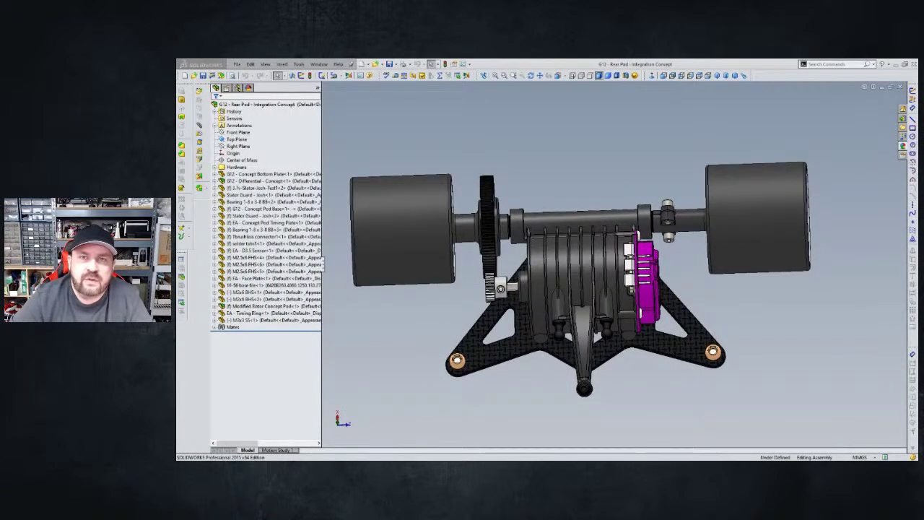
{"action": "middle_click_drag", "start_coordinate": [651, 324], "coordinate": [657, 327]}
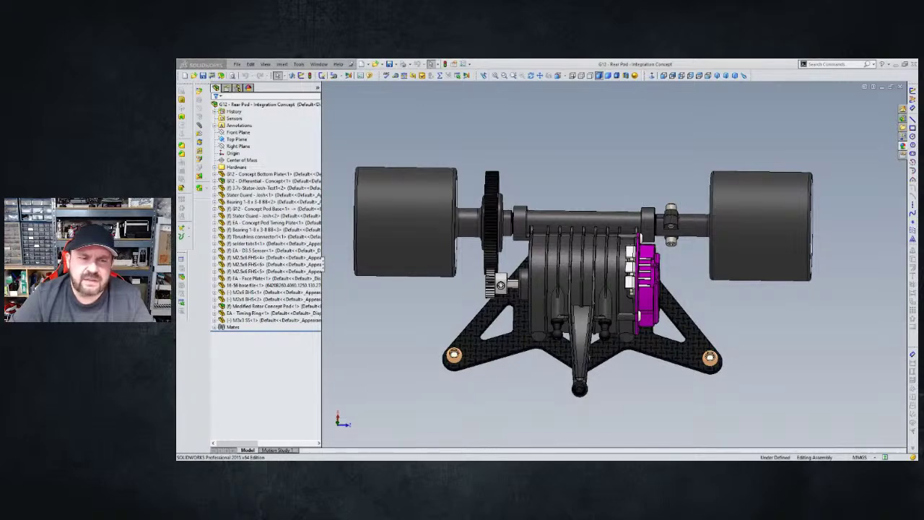
{"action": "middle_click_drag", "start_coordinate": [577, 311], "coordinate": [571, 231]}
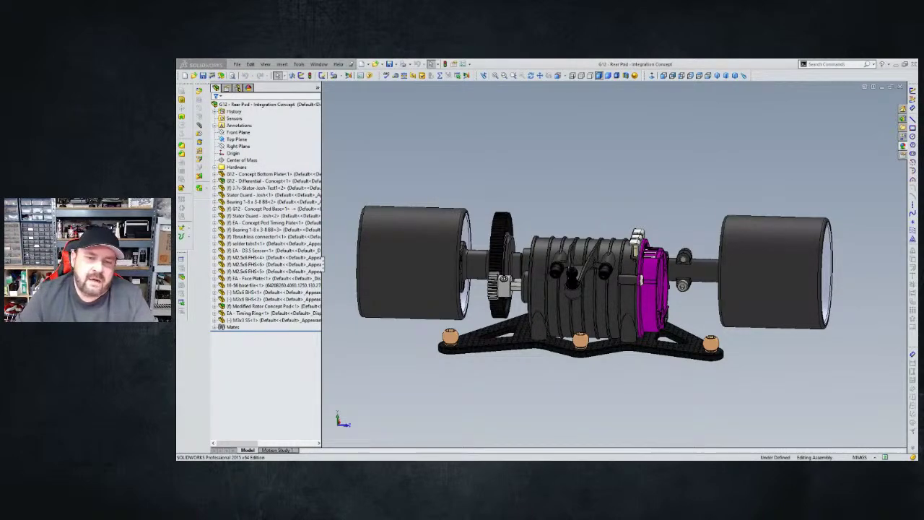
{"action": "middle_click_drag", "start_coordinate": [577, 288], "coordinate": [671, 295]}
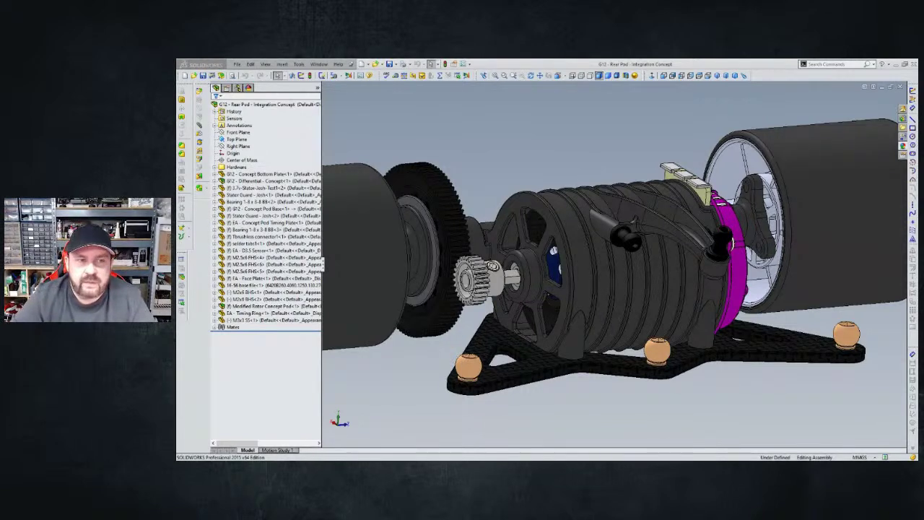
{"action": "middle_click_drag", "start_coordinate": [614, 253], "coordinate": [616, 306]}
{"action": "middle_click_drag", "start_coordinate": [492, 295], "coordinate": [470, 264]}
{"action": "scroll", "coordinate": [560, 289], "scroll_direction": "down", "scroll_amount": 3}
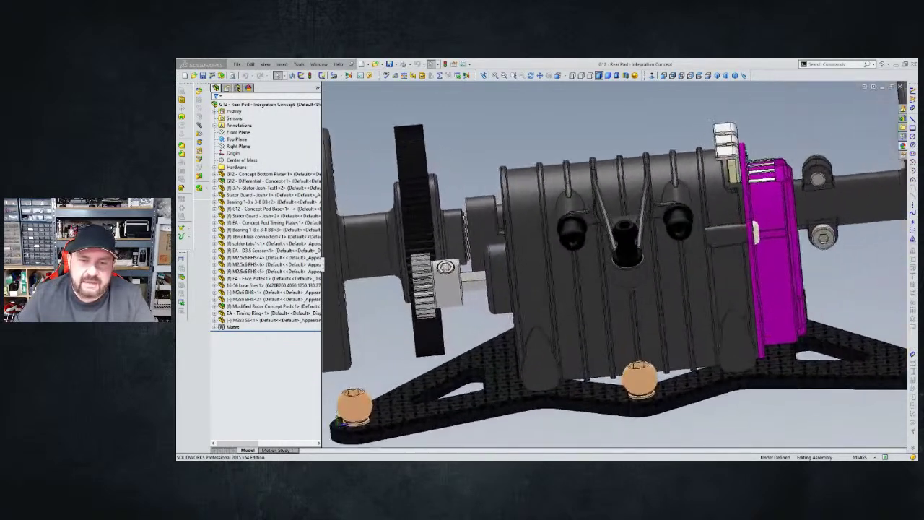
{"action": "middle_click_drag", "start_coordinate": [561, 289], "coordinate": [660, 287]}
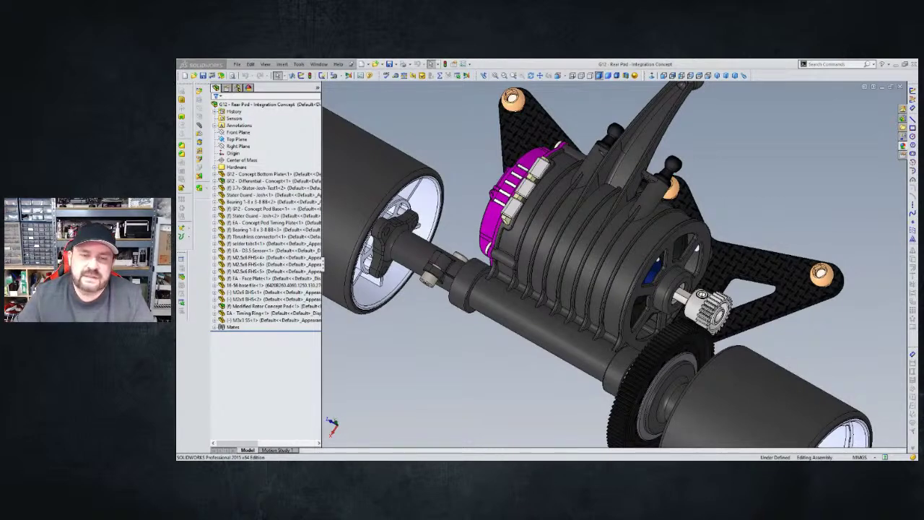
{"action": "middle_click_drag", "start_coordinate": [614, 267], "coordinate": [675, 264]}
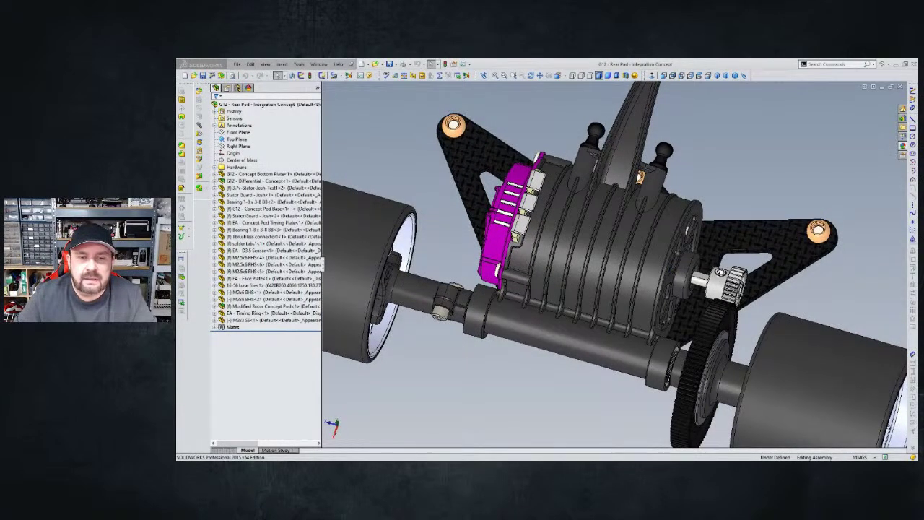
{"action": "middle_click_drag", "start_coordinate": [614, 267], "coordinate": [699, 202]}
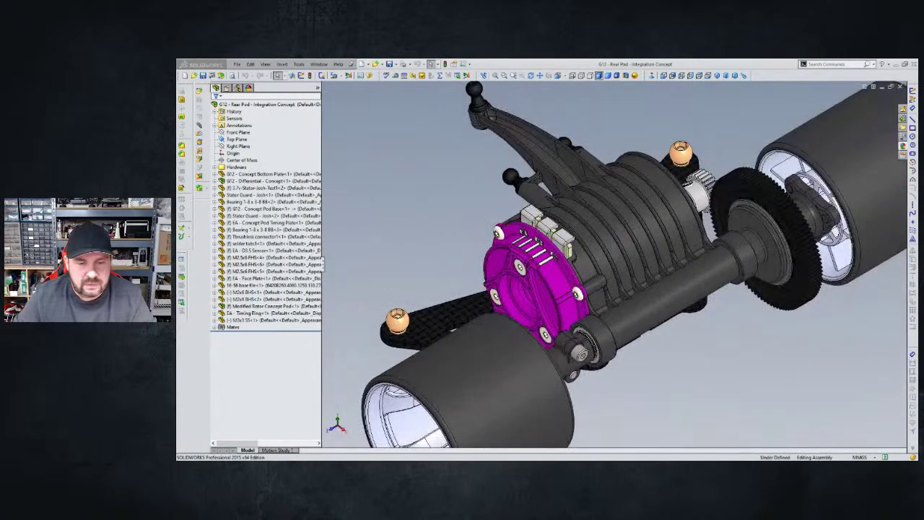
Cut the rear pod assembly with a section view on the Top Plane at a 10 mm offset
{"action": "left_click", "coordinate": [635, 76]}
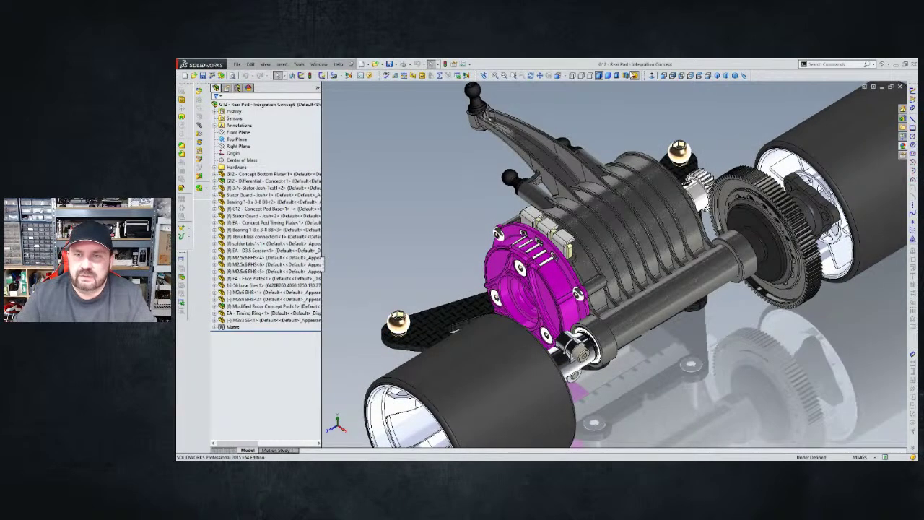
{"action": "left_click", "coordinate": [634, 76]}
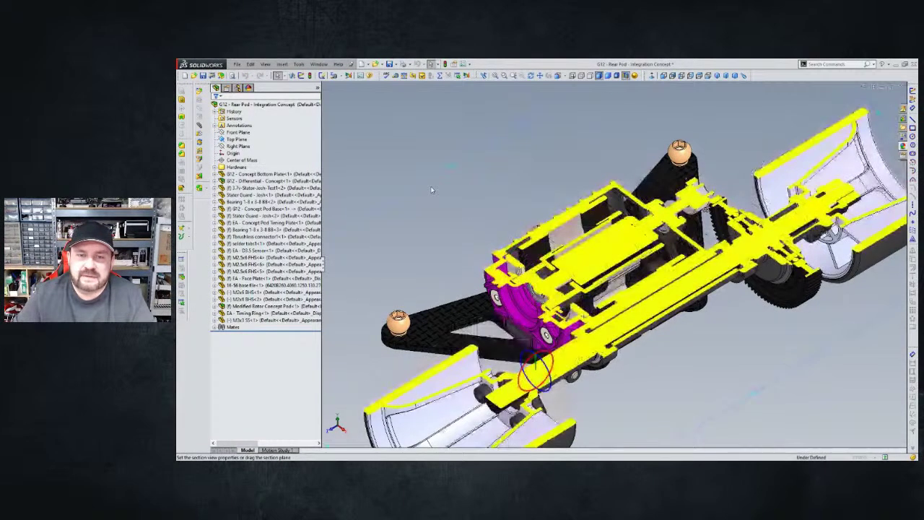
{"action": "middle_click_drag", "start_coordinate": [432, 189], "coordinate": [477, 200]}
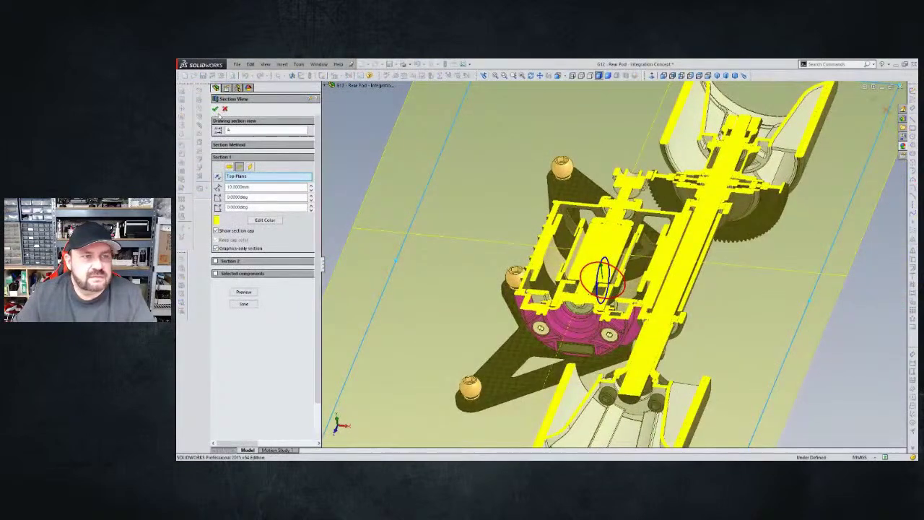
{"action": "left_click", "coordinate": [216, 109]}
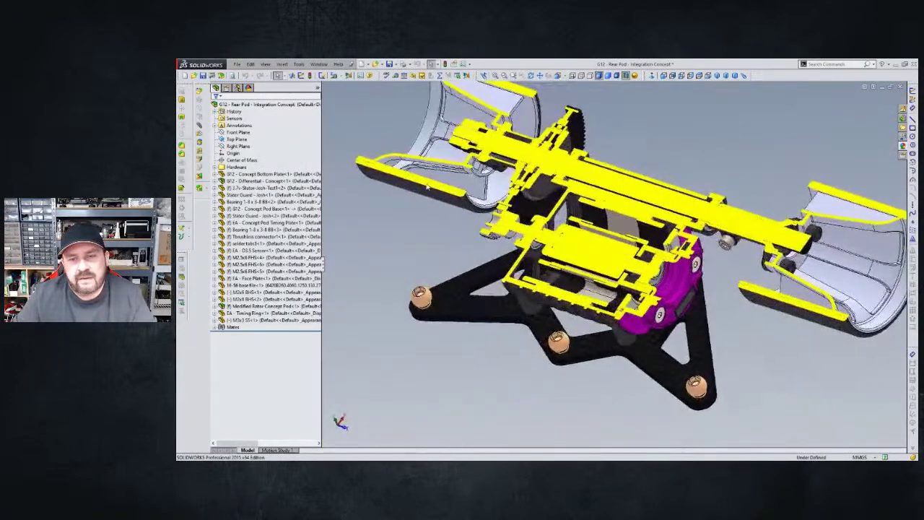
Examine the sectioned motor internals, rotor shaft and magenta end cover up close, and turn the section view off
{"action": "middle_click_drag", "start_coordinate": [426, 186], "coordinate": [466, 198]}
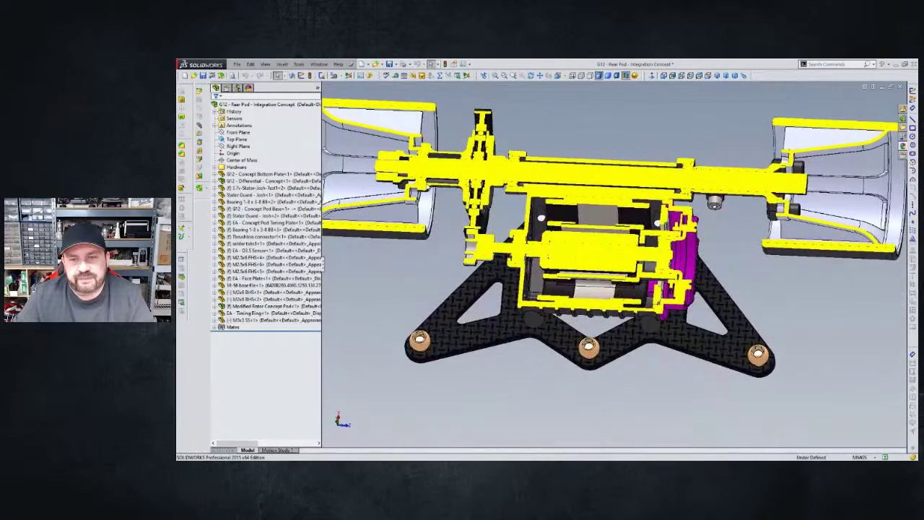
{"action": "middle_click_drag", "start_coordinate": [553, 376], "coordinate": [550, 294]}
{"action": "scroll", "coordinate": [583, 324], "scroll_direction": "down", "scroll_amount": 1}
{"action": "middle_click_drag", "start_coordinate": [661, 278], "coordinate": [607, 318]}
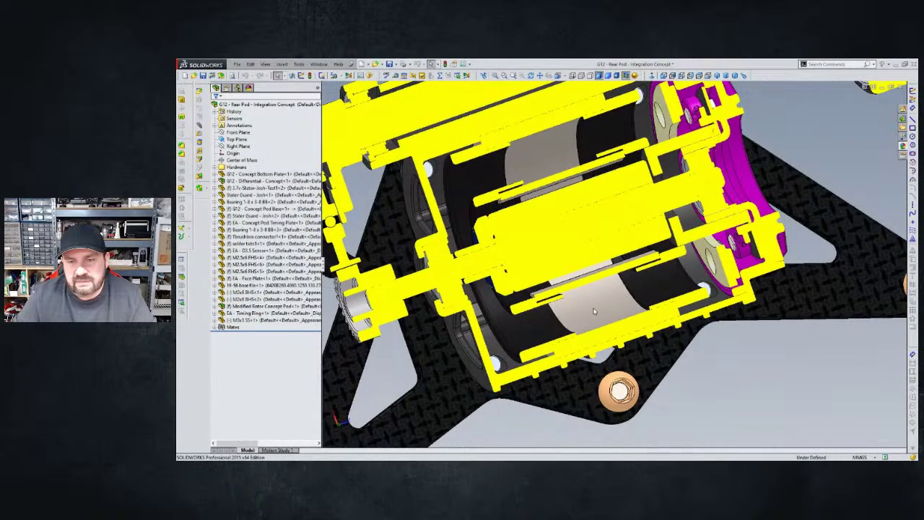
{"action": "middle_click_drag", "start_coordinate": [595, 311], "coordinate": [466, 286]}
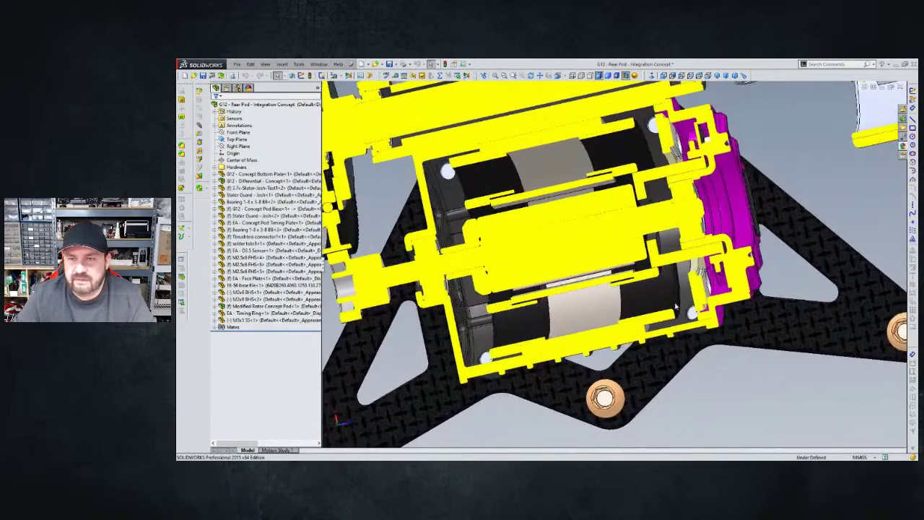
{"action": "middle_click_drag", "start_coordinate": [676, 307], "coordinate": [615, 328]}
{"action": "scroll", "coordinate": [669, 287], "scroll_direction": "down", "scroll_amount": 8}
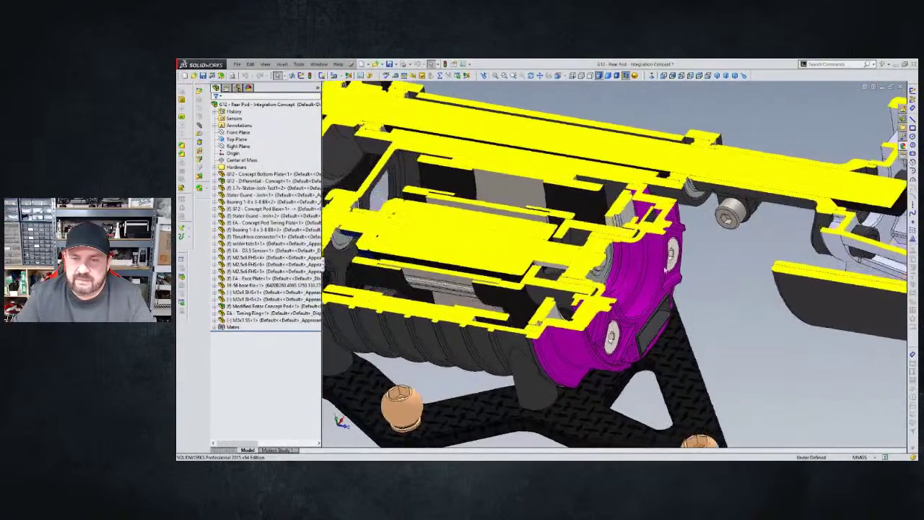
{"action": "middle_click_drag", "start_coordinate": [628, 286], "coordinate": [619, 269]}
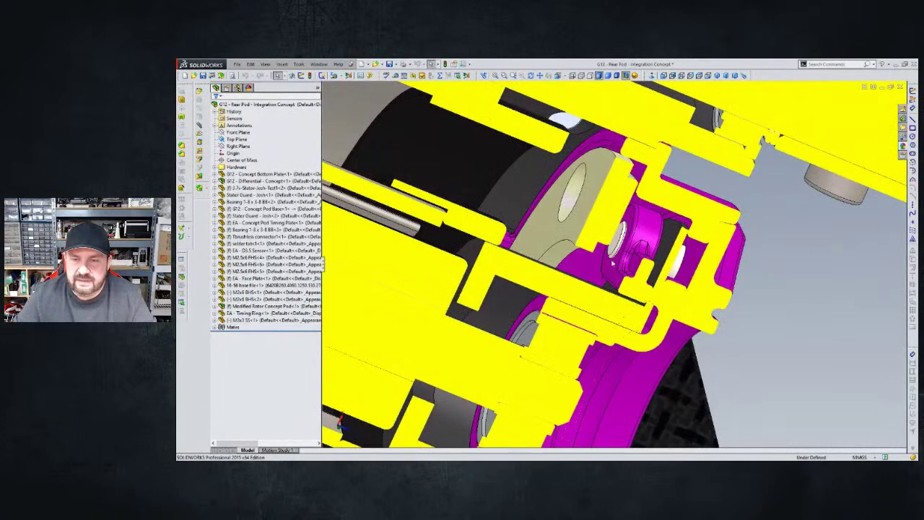
{"action": "middle_click_drag", "start_coordinate": [637, 266], "coordinate": [560, 215]}
{"action": "scroll", "coordinate": [566, 280], "scroll_direction": "up", "scroll_amount": 6}
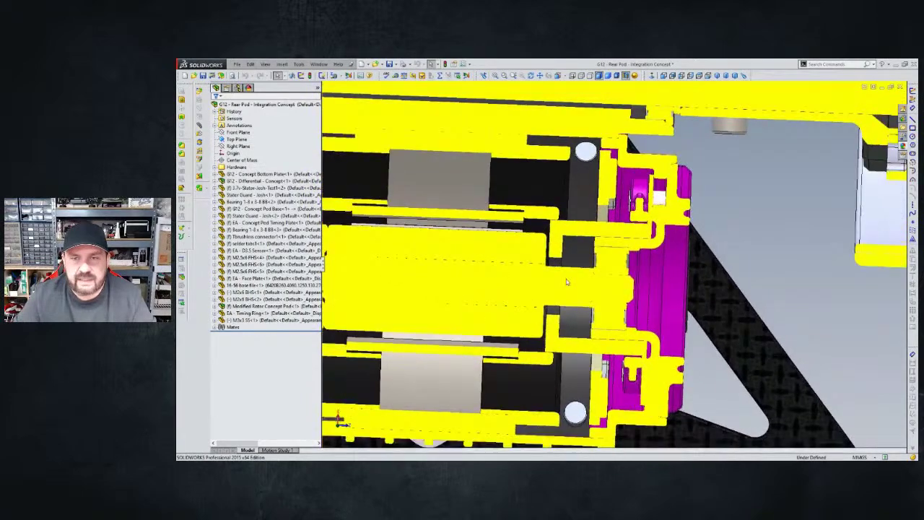
{"action": "middle_click_drag", "start_coordinate": [567, 279], "coordinate": [615, 94]}
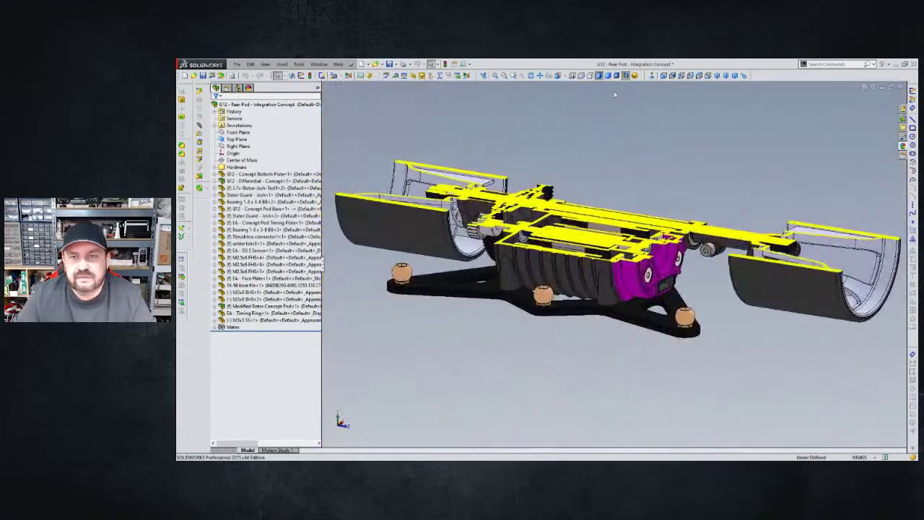
{"action": "left_click", "coordinate": [626, 76]}
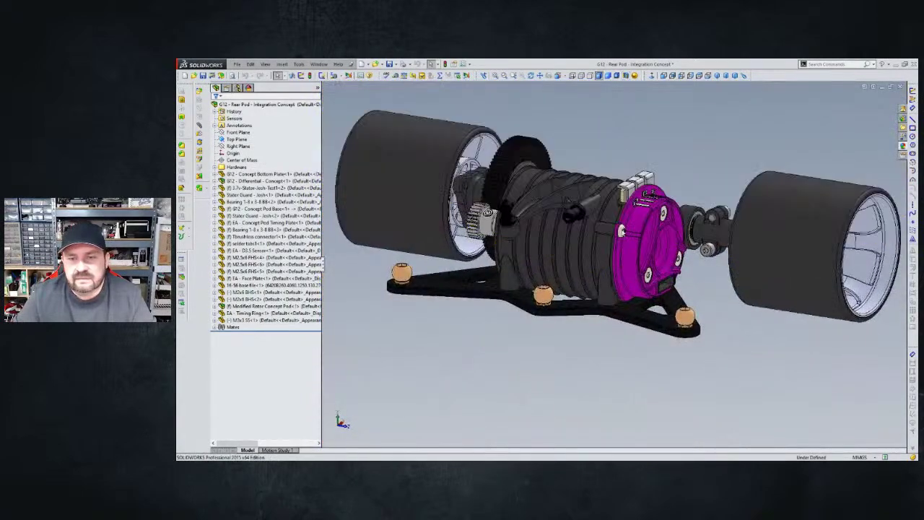
Open the G12 - Concept Pod Base part and examine its bore, spoked end face and internal mounting bosses
{"action": "left_click", "coordinate": [604, 255]}
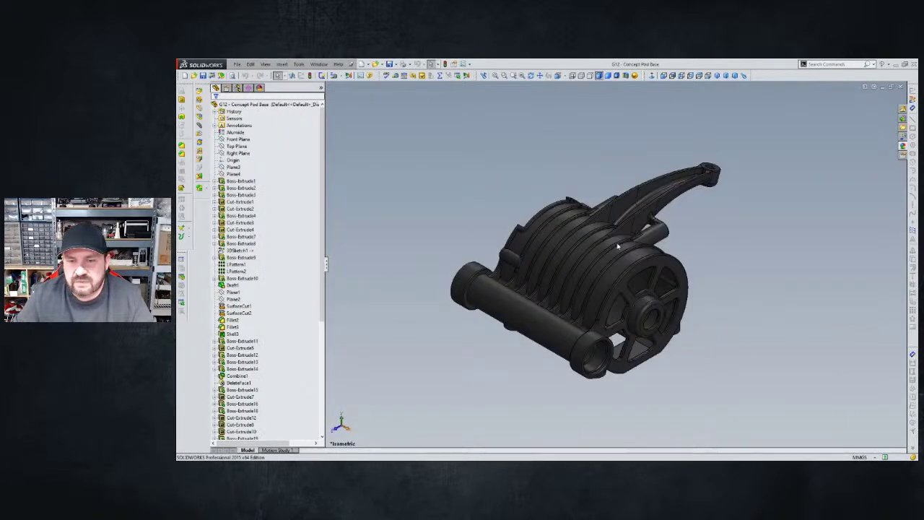
{"action": "middle_click_drag", "start_coordinate": [618, 247], "coordinate": [565, 322]}
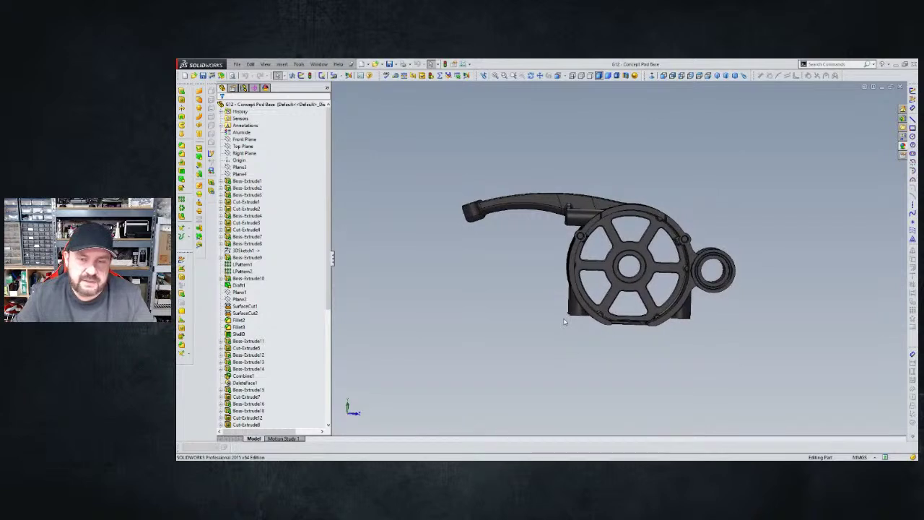
{"action": "middle_click_drag", "start_coordinate": [564, 322], "coordinate": [565, 322]}
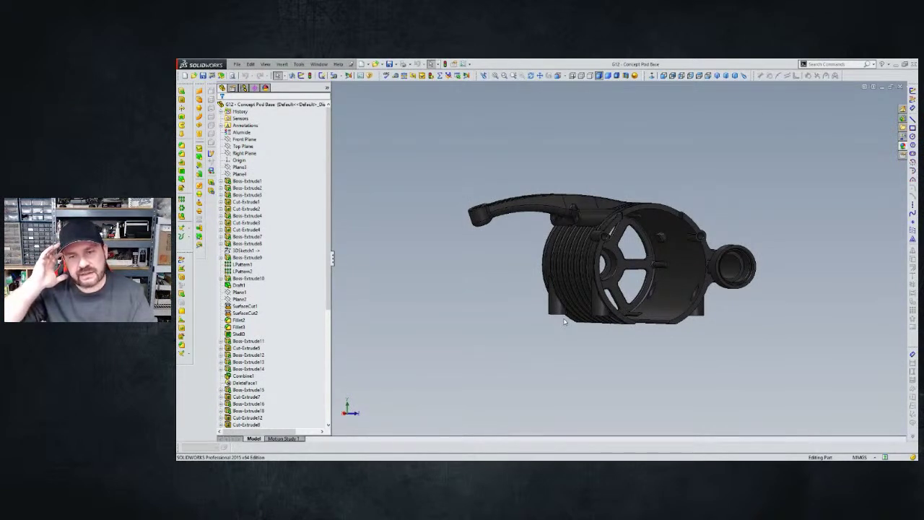
{"action": "middle_click_drag", "start_coordinate": [589, 299], "coordinate": [636, 318]}
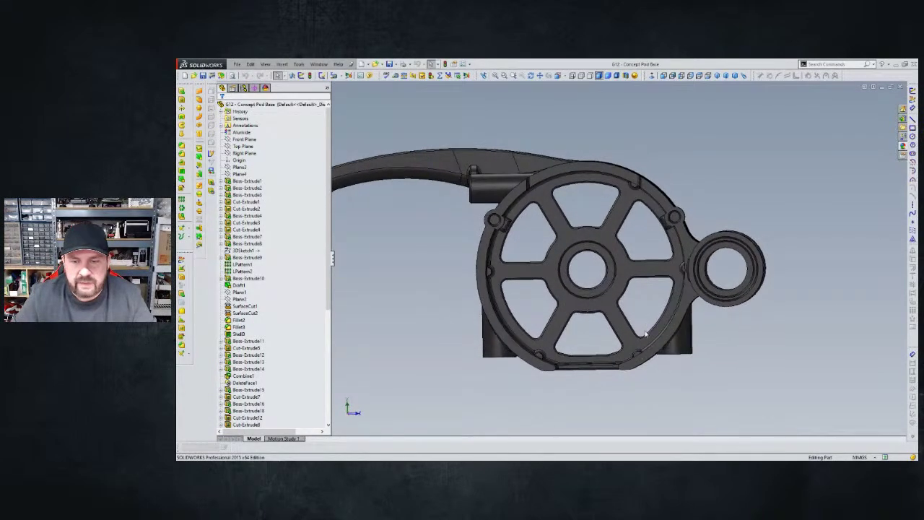
{"action": "middle_click_drag", "start_coordinate": [647, 332], "coordinate": [612, 350]}
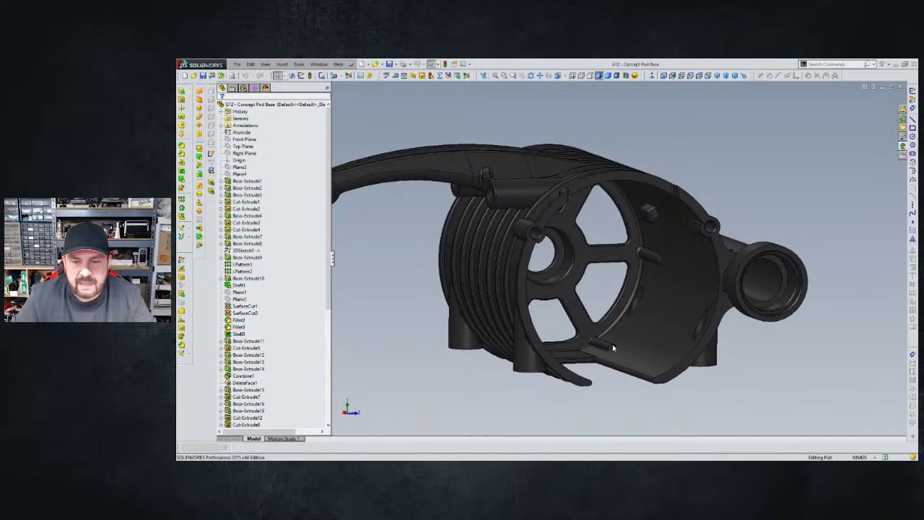
{"action": "middle_click_drag", "start_coordinate": [646, 340], "coordinate": [649, 233]}
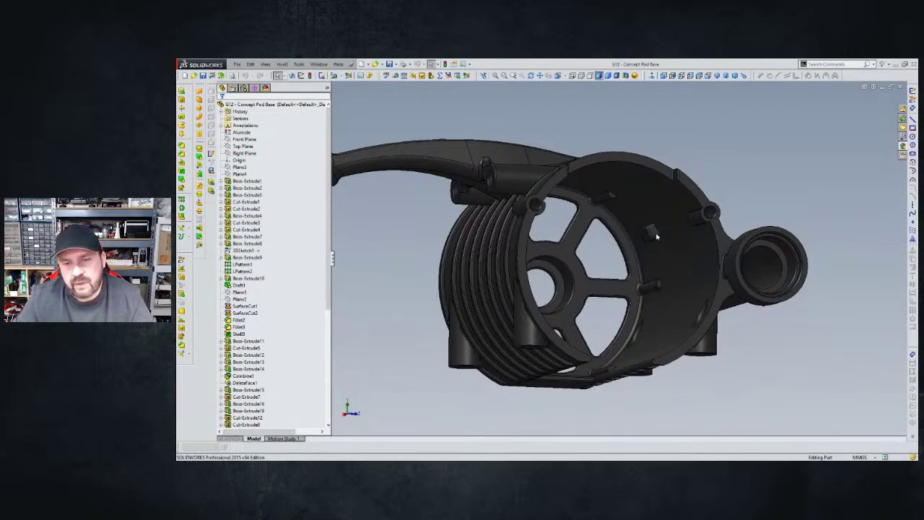
{"action": "middle_click_drag", "start_coordinate": [657, 236], "coordinate": [616, 287]}
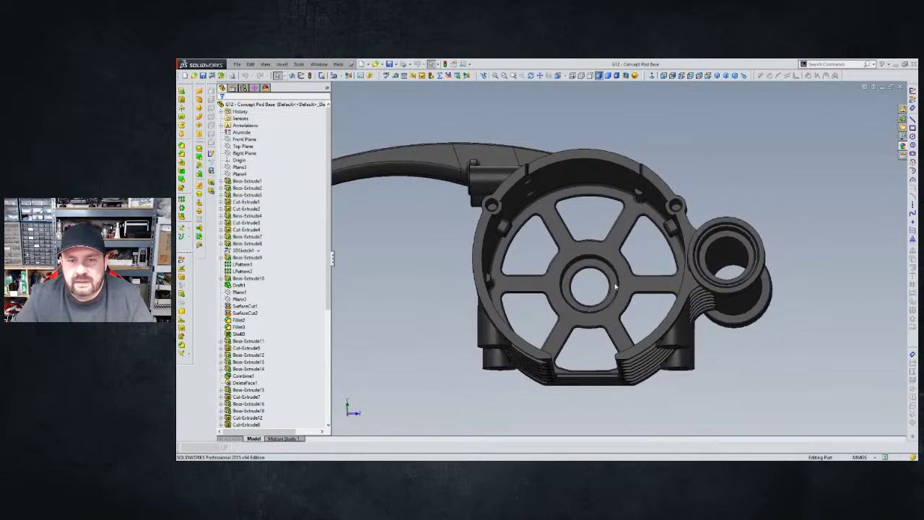
{"action": "middle_click_drag", "start_coordinate": [717, 278], "coordinate": [535, 199]}
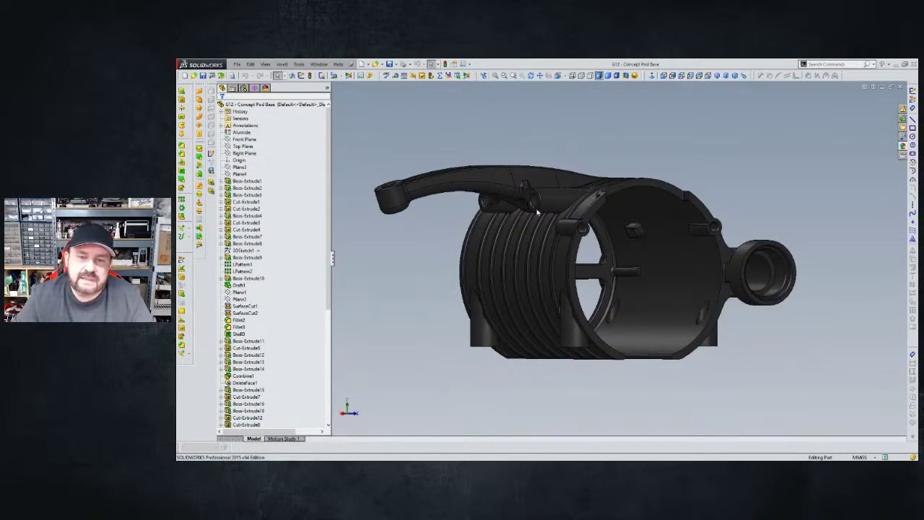
Examine the pod base's outer spoked end, cooling fins, axle tube and long arm from the opposite side
{"action": "middle_click_drag", "start_coordinate": [558, 212], "coordinate": [696, 172]}
{"action": "key", "text": "Right"}
{"action": "key", "text": "Right"}
{"action": "key", "text": "Right"}
{"action": "key", "text": "Right"}
{"action": "key", "text": "Right"}
{"action": "key", "text": "Right"}
{"action": "key", "text": "Right"}
{"action": "key", "text": "Right"}
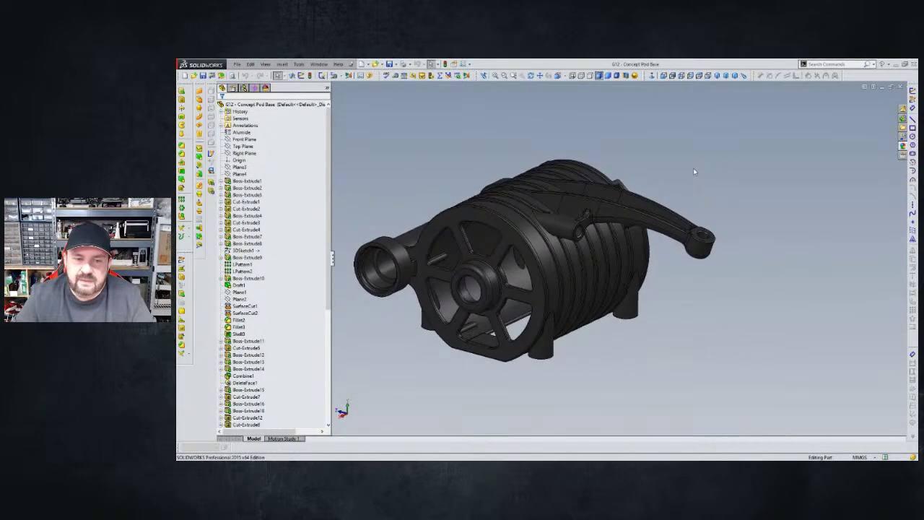
{"action": "key", "text": "Right"}
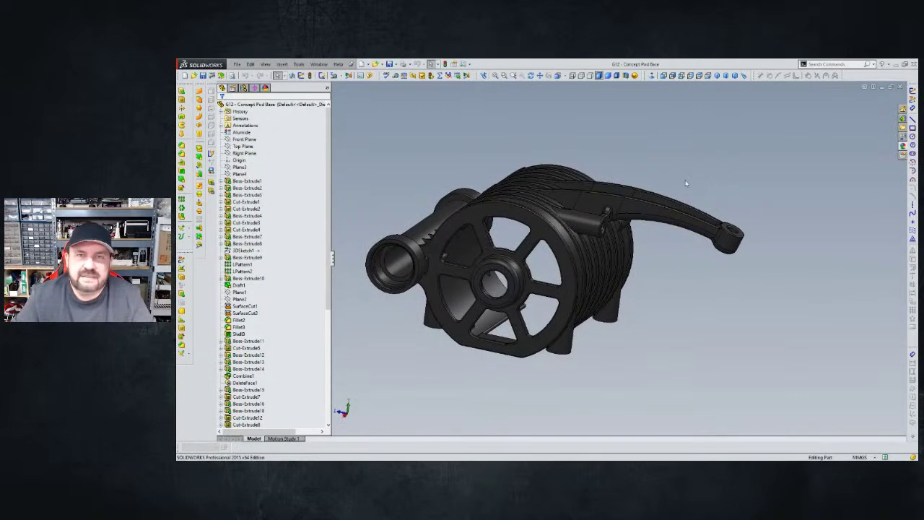
Close the pod base part and review the full rear pod assembly from above, the front and in isometric view
{"action": "left_click", "coordinate": [901, 87]}
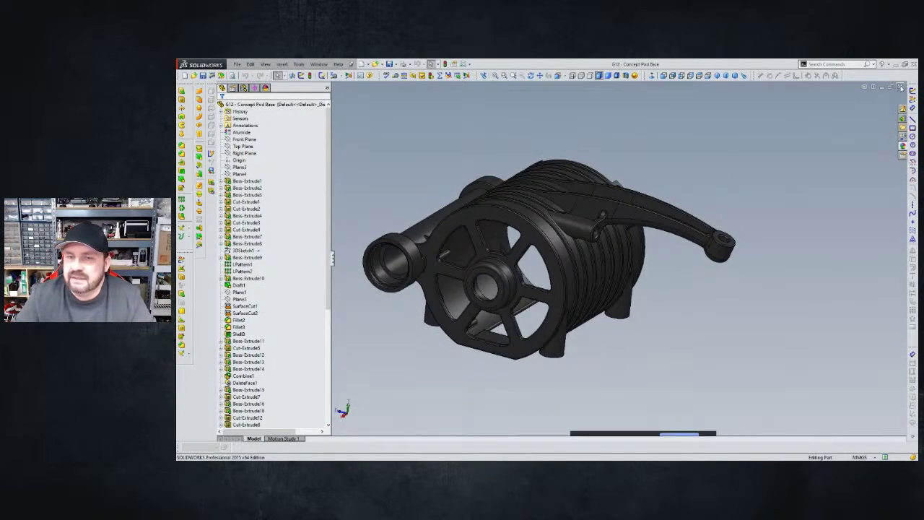
{"action": "middle_click_drag", "start_coordinate": [686, 211], "coordinate": [622, 226]}
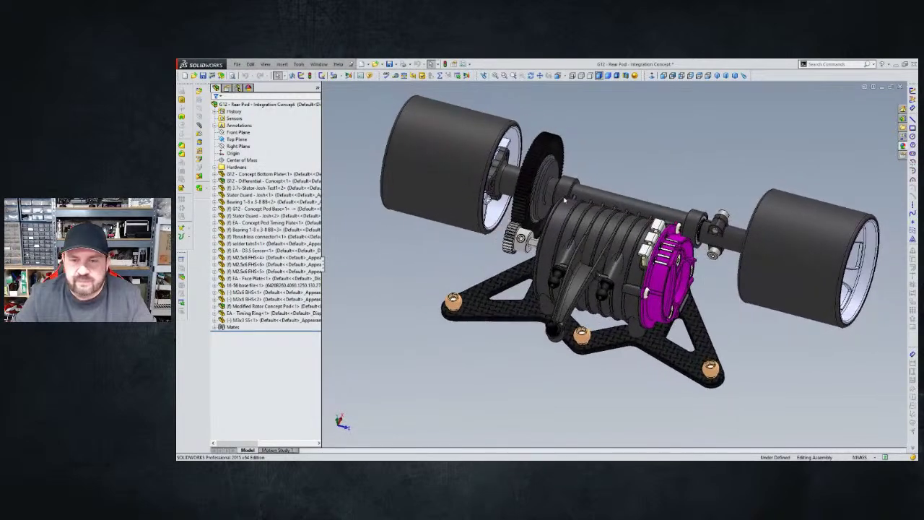
{"action": "key", "text": "ctrl+1"}
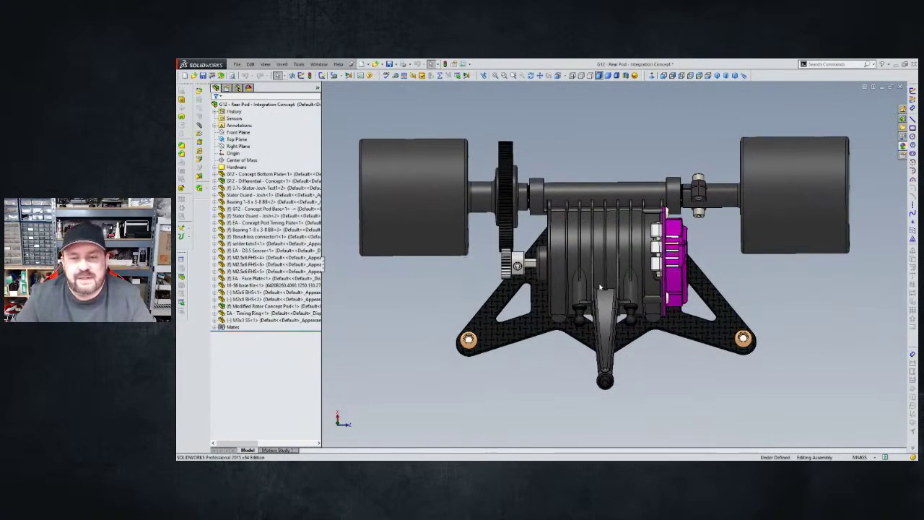
{"action": "middle_click_drag", "start_coordinate": [618, 305], "coordinate": [621, 240]}
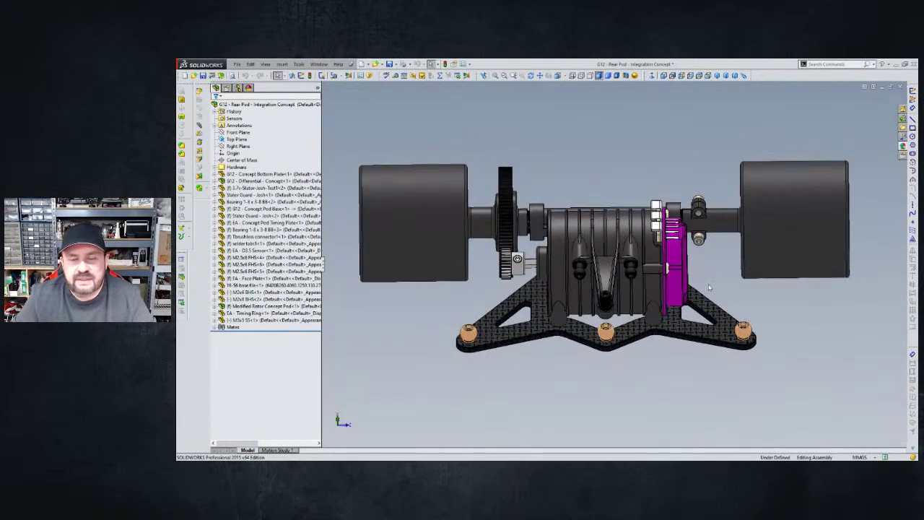
{"action": "key", "text": "ctrl+7"}
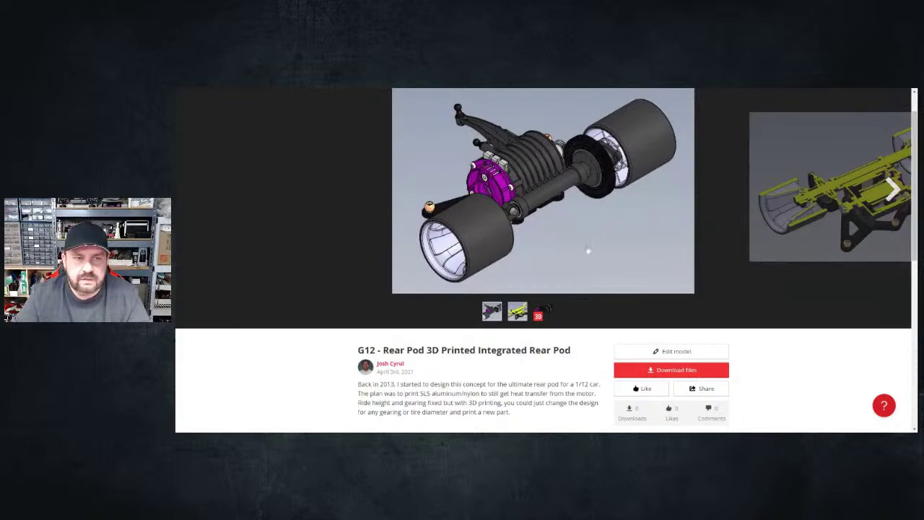
Review the G12 rear pod project page's description and browse its gallery from the rendered view to the sectioned image and 3D preview
{"action": "scroll", "coordinate": [589, 250], "scroll_direction": "up", "scroll_amount": 1}
{"action": "scroll", "coordinate": [589, 251], "scroll_direction": "down", "scroll_amount": 2}
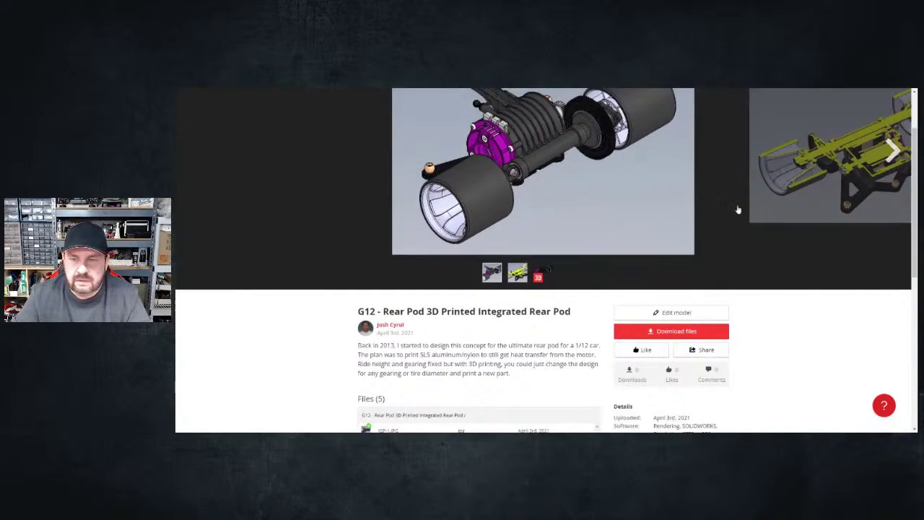
{"action": "scroll", "coordinate": [684, 259], "scroll_direction": "up", "scroll_amount": 2}
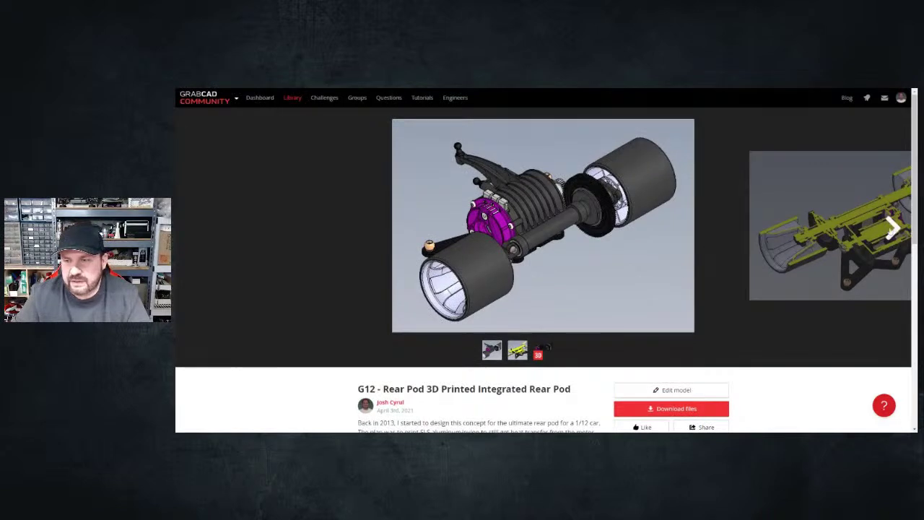
{"action": "left_click", "coordinate": [893, 230]}
{"action": "left_click", "coordinate": [892, 231]}
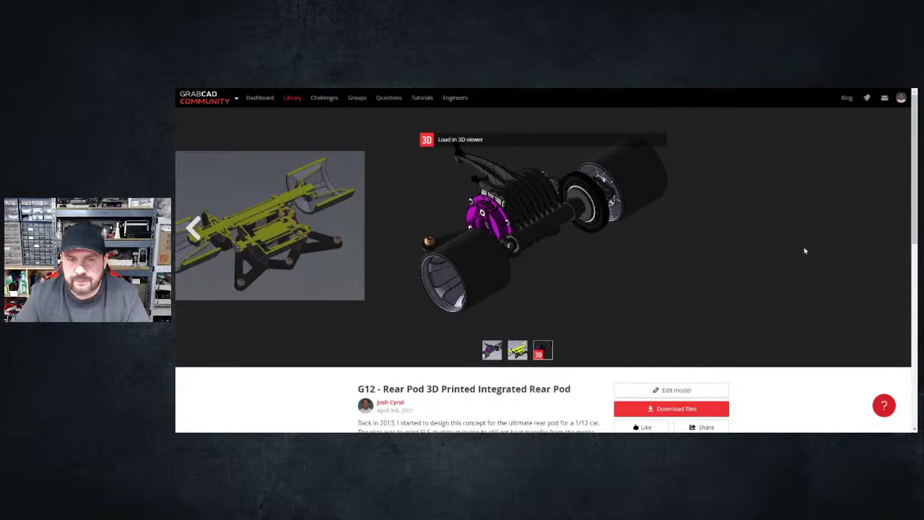
{"action": "left_click", "coordinate": [193, 228]}
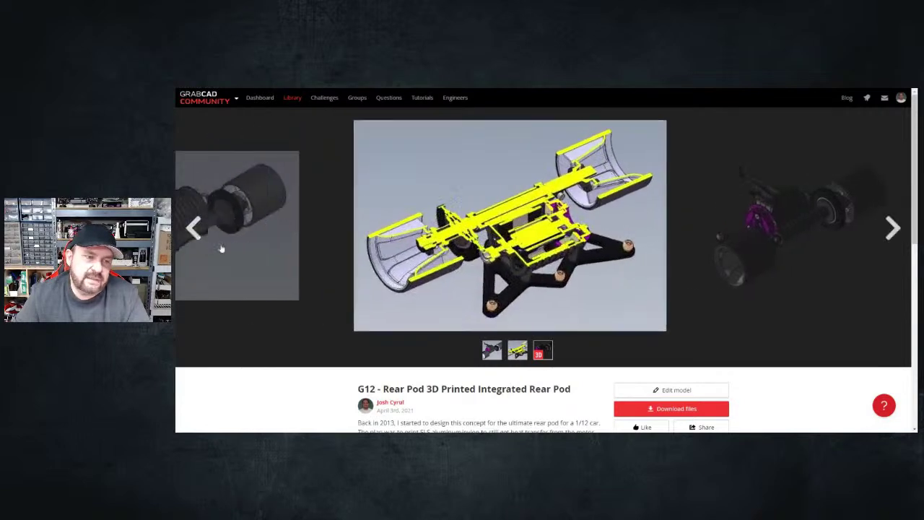
{"action": "left_click", "coordinate": [192, 228]}
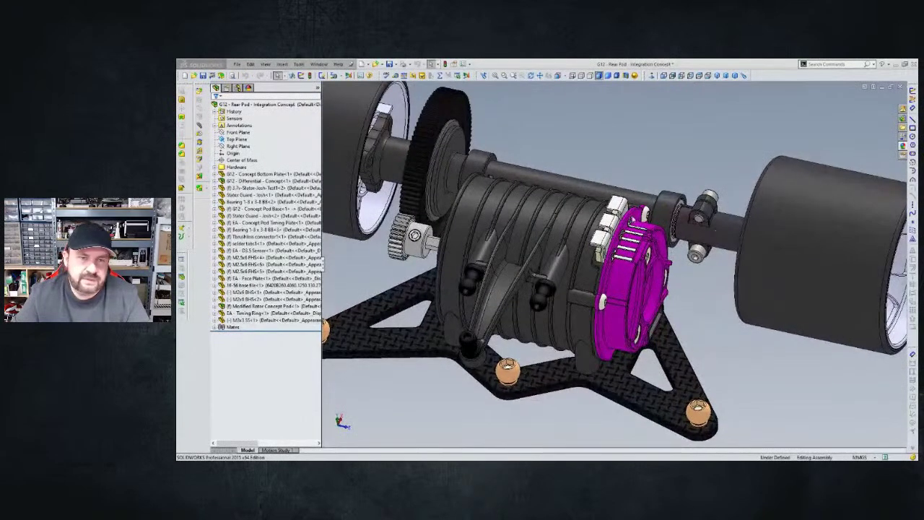
In the SOLIDWORKS rear pod assembly, hide the EA - Face Plate and the EA - Concept Pod Timing Plate at the motor's end
{"action": "mouse_move", "coordinate": [373, 161]}
{"action": "middle_mouse_down"}
{"action": "mouse_move", "coordinate": [394, 153]}
{"action": "mouse_move", "coordinate": [401, 160]}
{"action": "mouse_move", "coordinate": [384, 155]}
{"action": "middle_mouse_up"}
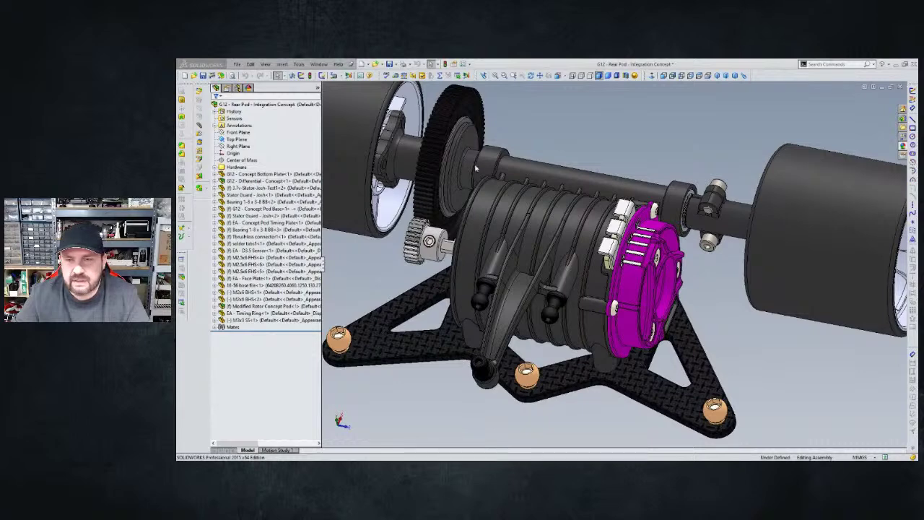
{"action": "middle_click_drag", "start_coordinate": [476, 169], "coordinate": [686, 182]}
{"action": "middle_click_drag", "start_coordinate": [647, 262], "coordinate": [581, 265]}
{"action": "left_click", "coordinate": [590, 265]}
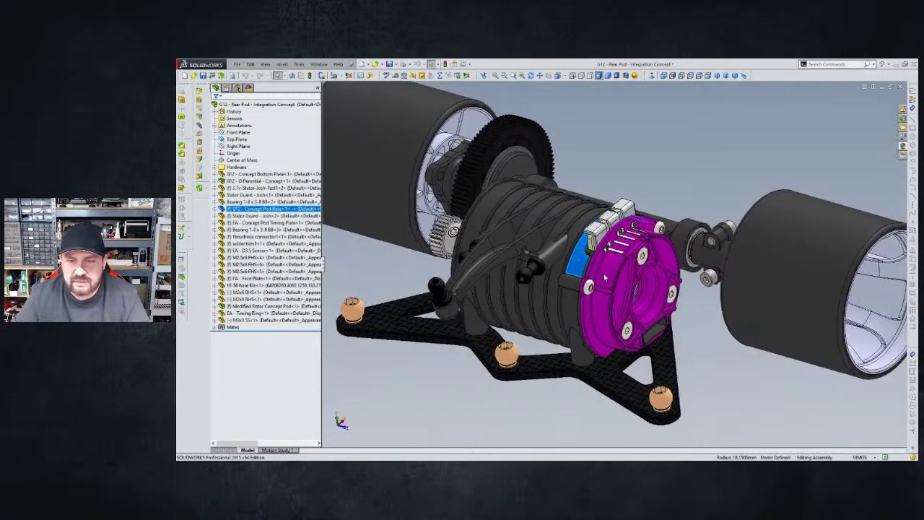
{"action": "left_click", "coordinate": [612, 271]}
{"action": "left_click", "coordinate": [619, 296]}
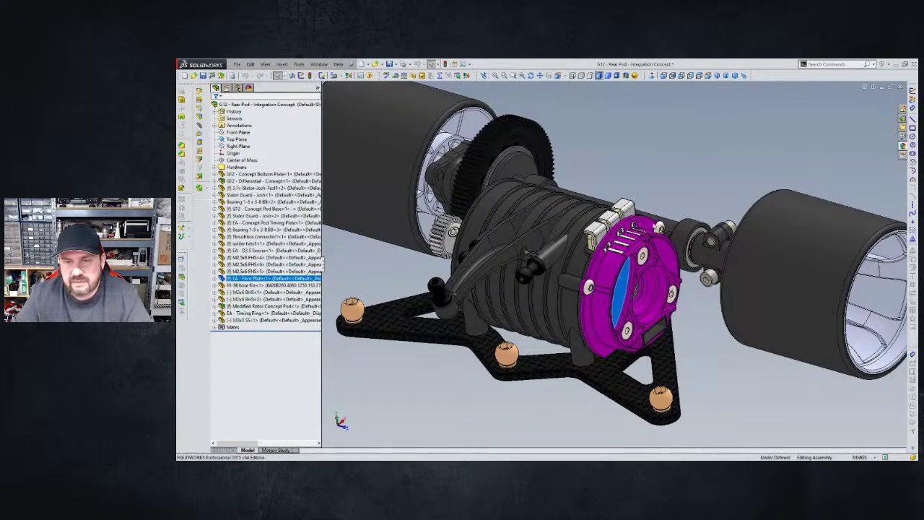
{"action": "left_click", "coordinate": [611, 272]}
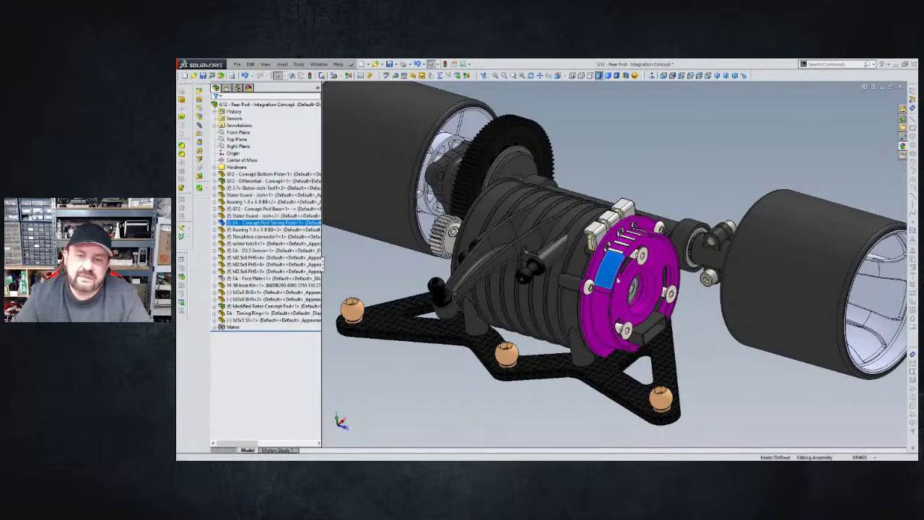
{"action": "key", "text": "Tab"}
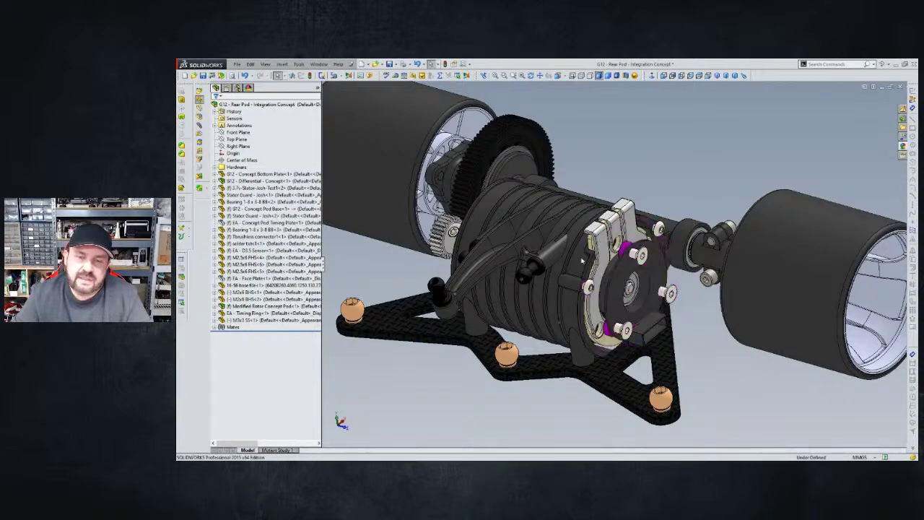
Hide the finned G12 - Concept Pod Base component around the motor
{"action": "left_click", "coordinate": [580, 261]}
{"action": "left_click", "coordinate": [273, 209]}
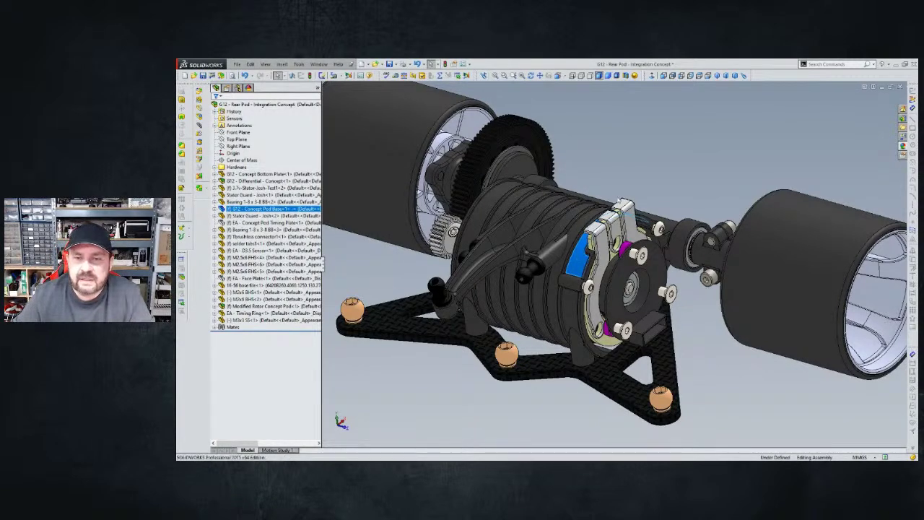
{"action": "left_click", "coordinate": [700, 174]}
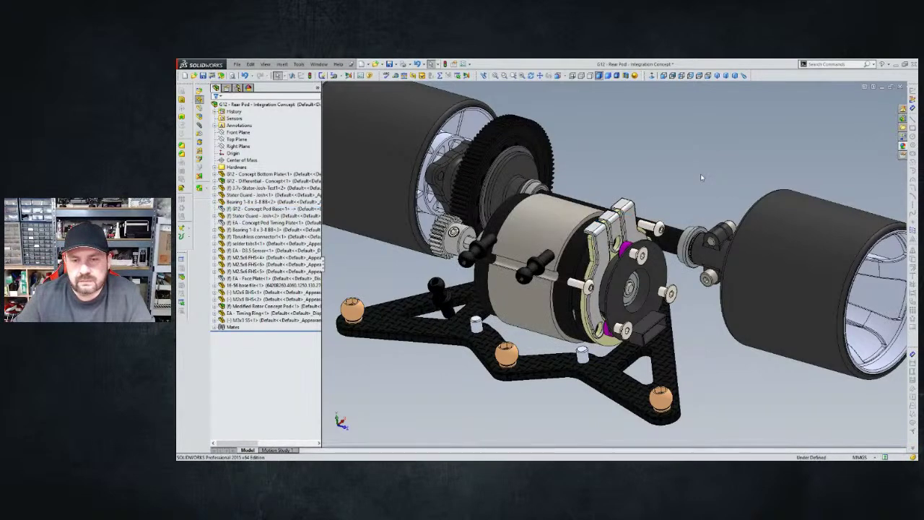
Examine the exposed motor, axle, gears and bottom plate from several angles, finishing in the top view
{"action": "middle_click_drag", "start_coordinate": [693, 185], "coordinate": [654, 268]}
{"action": "scroll", "coordinate": [678, 291], "scroll_direction": "down", "scroll_amount": 2}
{"action": "left_click", "coordinate": [653, 268]}
{"action": "middle_click_drag", "start_coordinate": [718, 293], "coordinate": [734, 312]}
{"action": "left_click", "coordinate": [733, 312]}
{"action": "key", "text": "ctrl+5"}
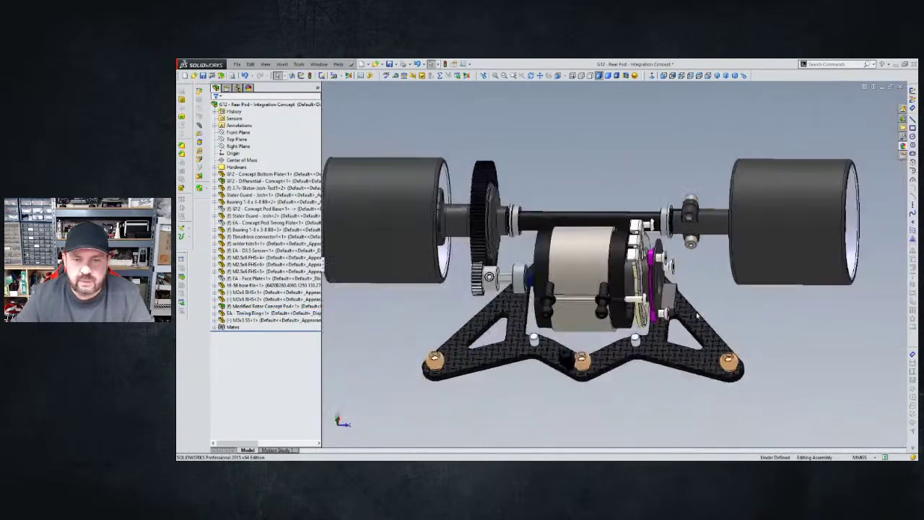
Show the face plate, timing plate and pod base again, and review the complete assembly from an angled view
{"action": "left_click", "coordinate": [273, 278]}
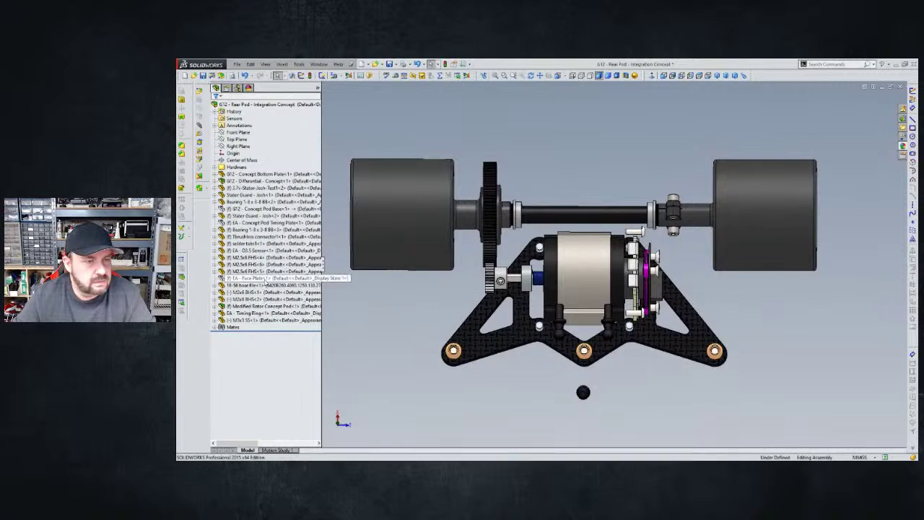
{"action": "left_click", "coordinate": [257, 223], "text": "ctrl"}
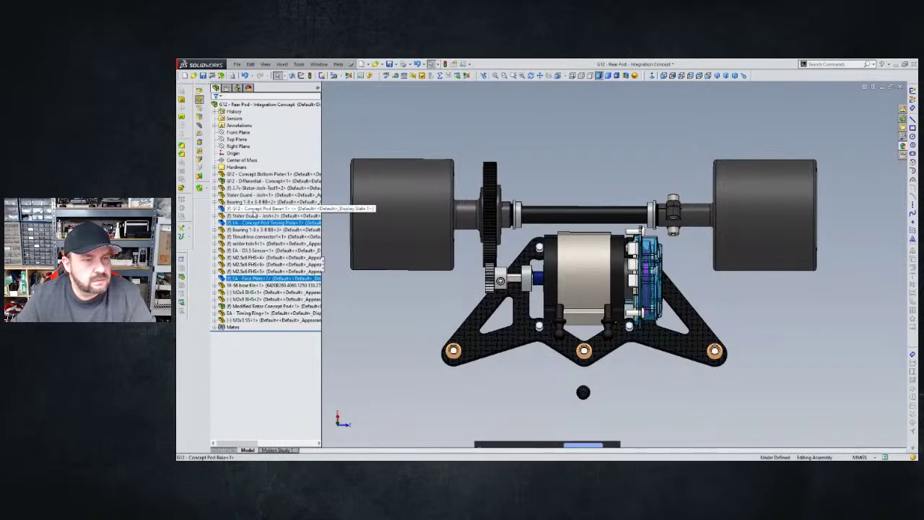
{"action": "left_click", "coordinate": [273, 209], "text": "ctrl"}
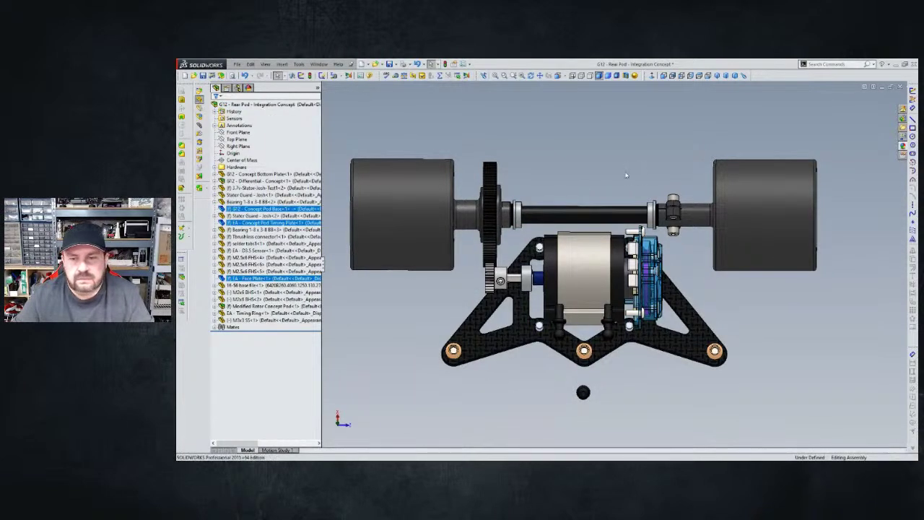
{"action": "key", "text": "shift+Tab"}
{"action": "left_click", "coordinate": [817, 128]}
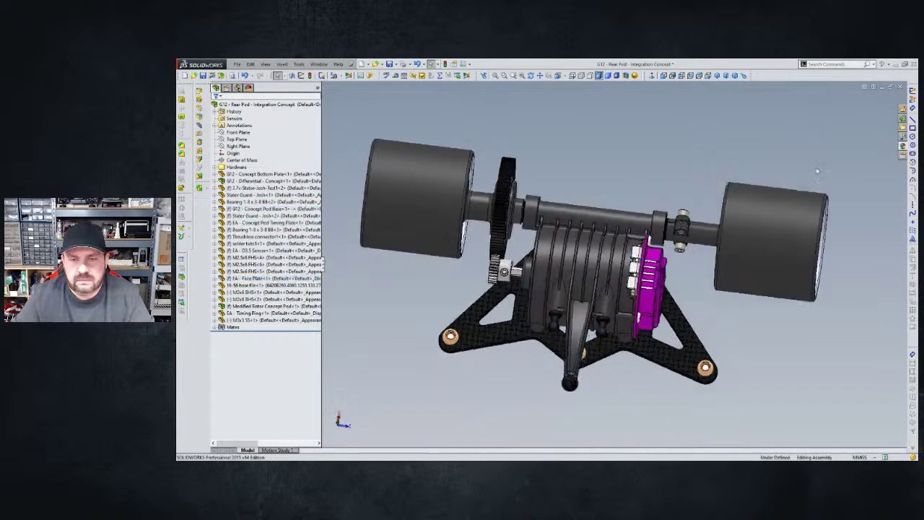
{"action": "middle_click_drag", "start_coordinate": [810, 179], "coordinate": [810, 185]}
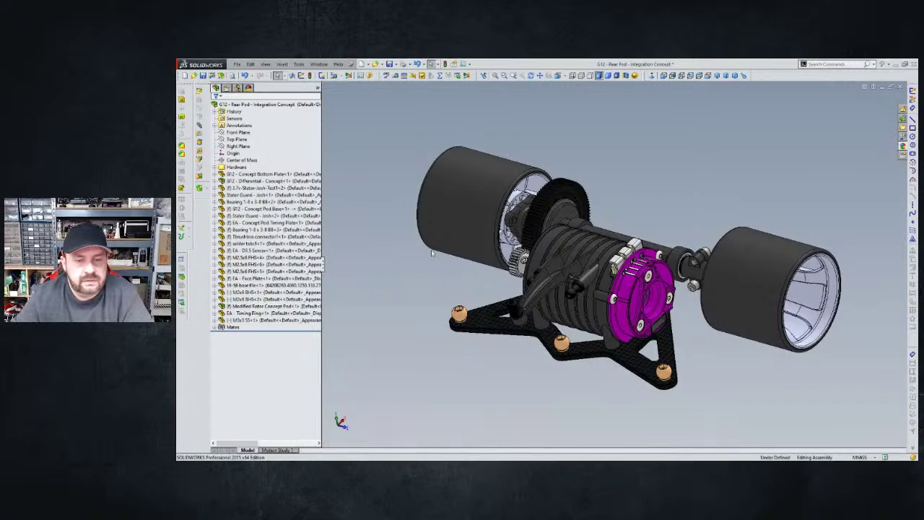